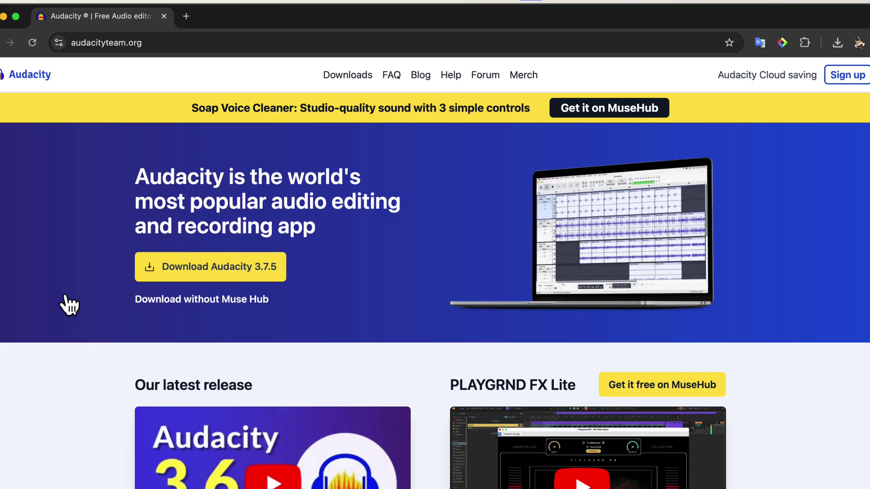
- Save the Audacity 3.7.5 installer via MuseHub (Audacity_Installer_via_MuseHub.dmg) to the Downloads folder
click(212, 275)
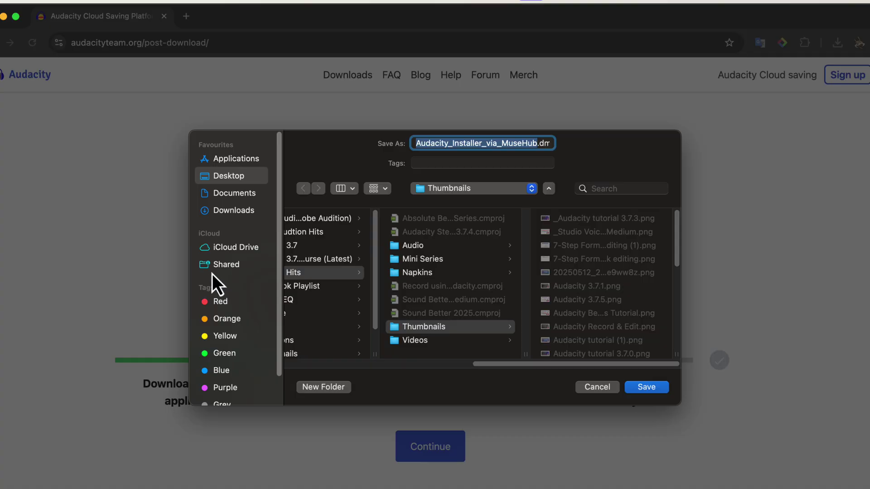
click(228, 211)
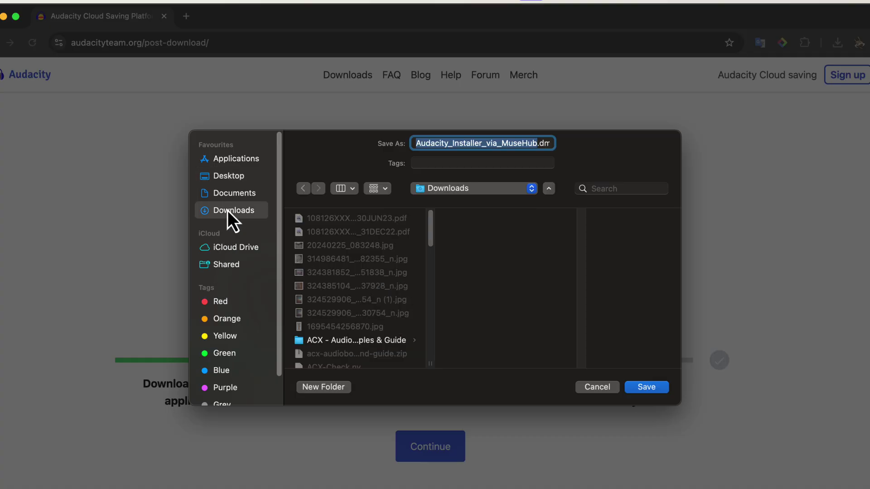
click(640, 390)
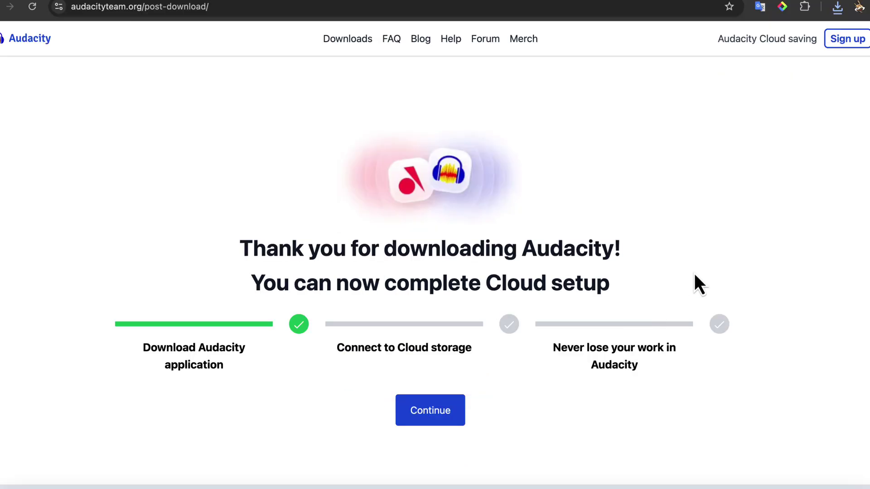
- Mount the downloaded MuseHub disk image and copy Muse Hub.app into Applications, replacing the old copy
click(841, 13)
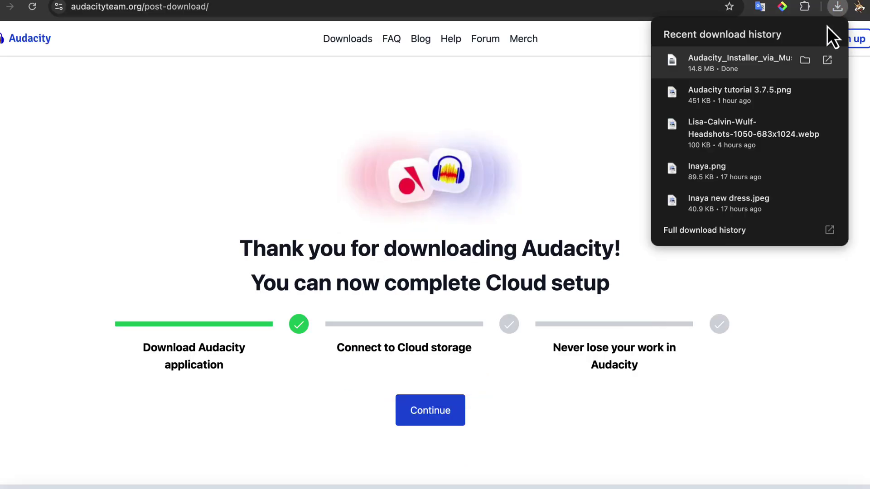
click(805, 61)
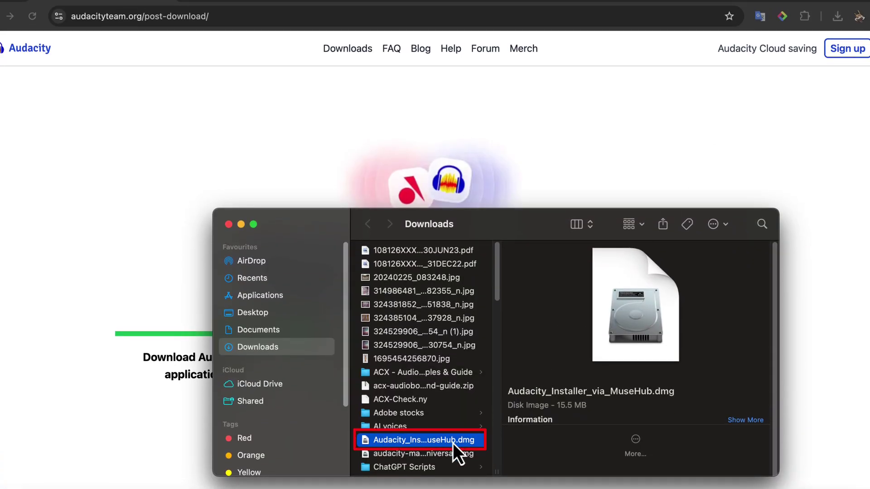
double_click(452, 441)
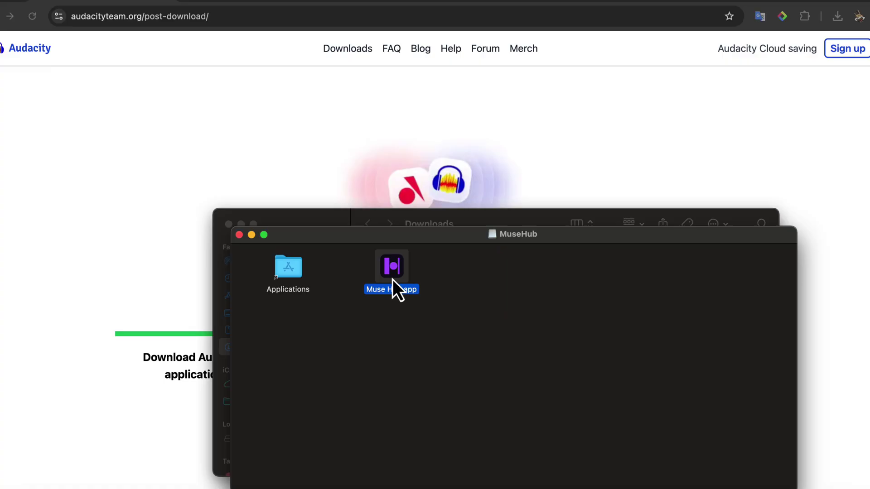
drag(396, 267, 297, 270)
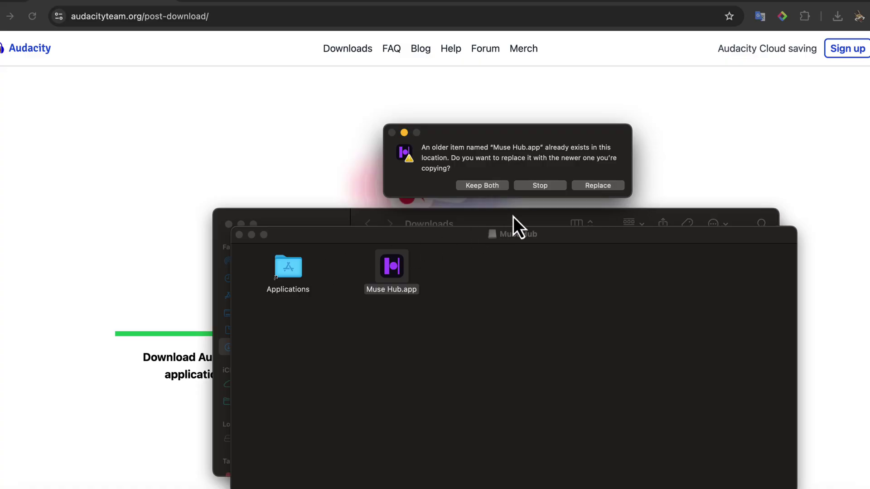
click(610, 189)
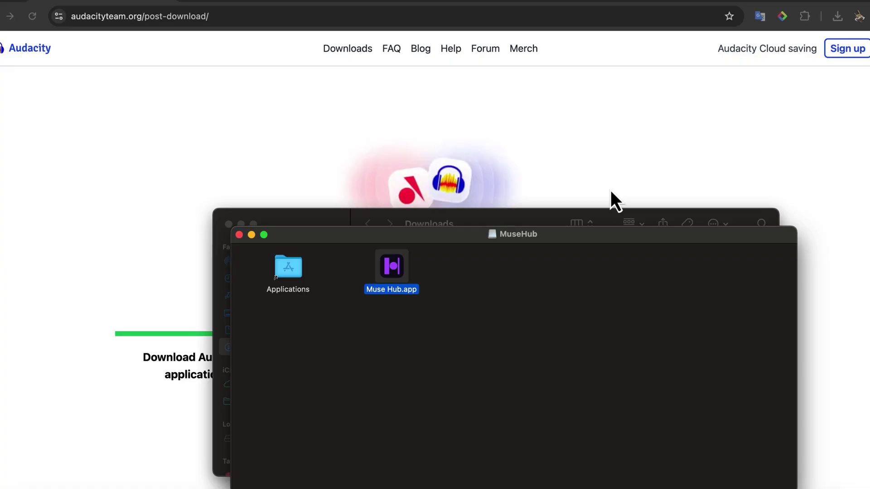
- Launch Muse Hub by searching Spotlight for 'muse', and approve opening the downloaded app
key(super+space)
text(mu)
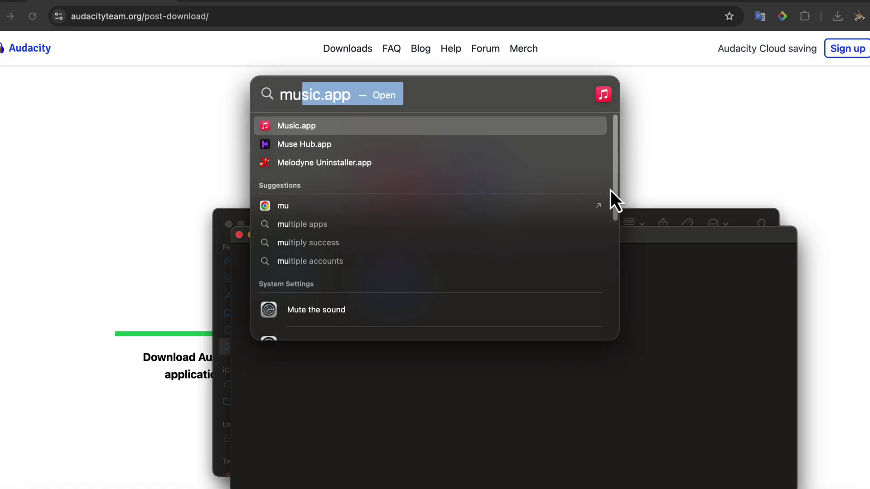
text(se)
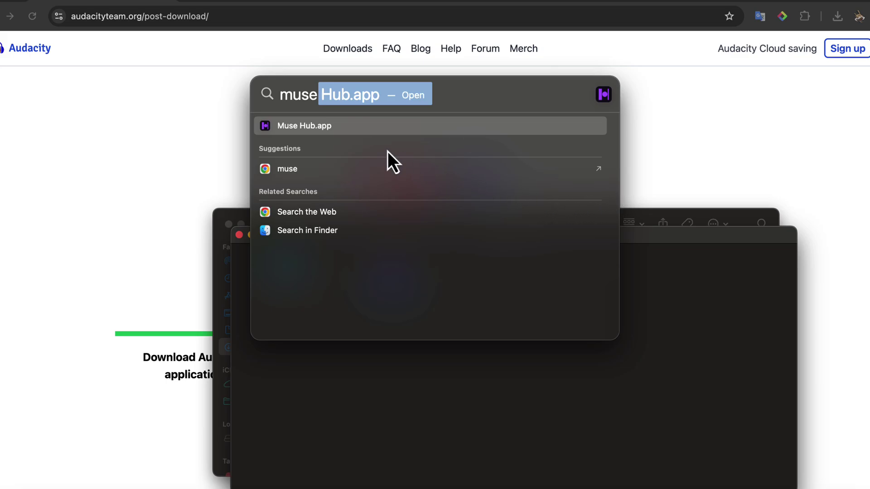
click(341, 128)
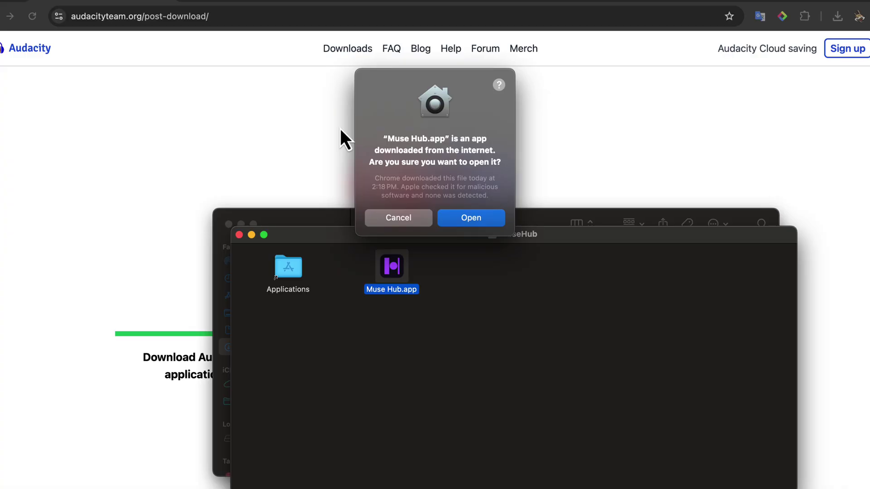
click(476, 217)
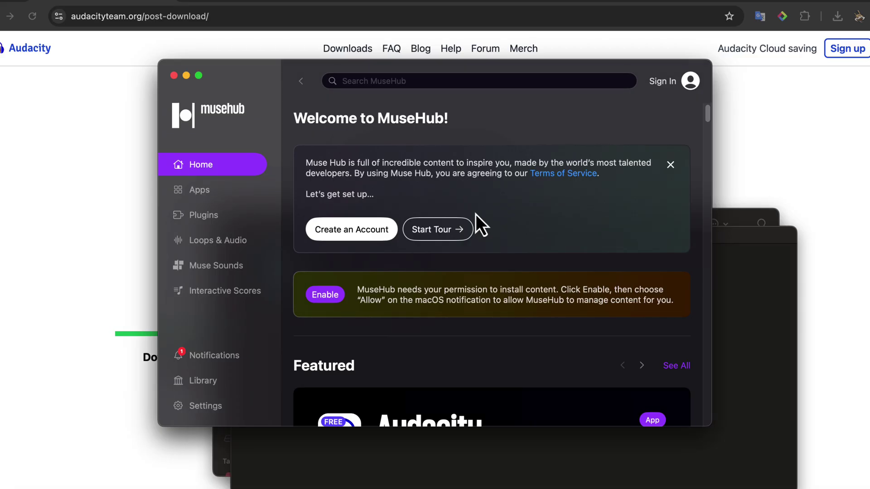
- Go to MuseHub's Apps page and update Audacity from its Recommended card, then launch it
scroll(501, 268, down, 5)
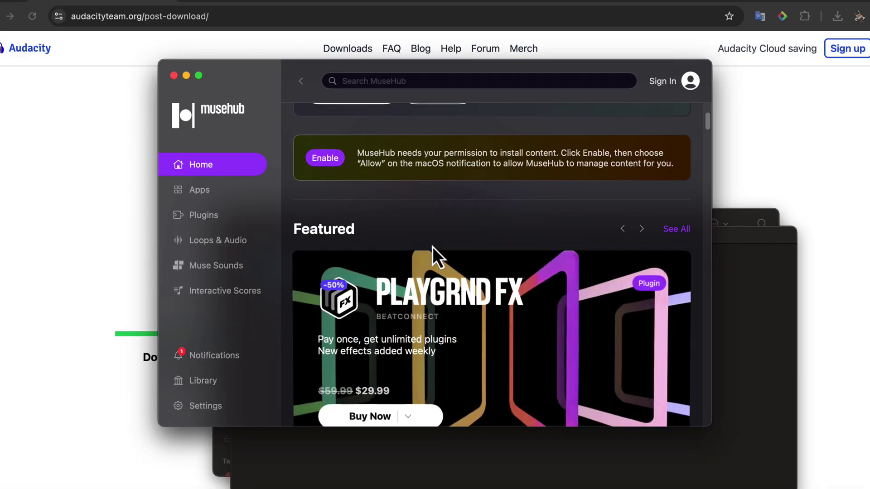
click(188, 190)
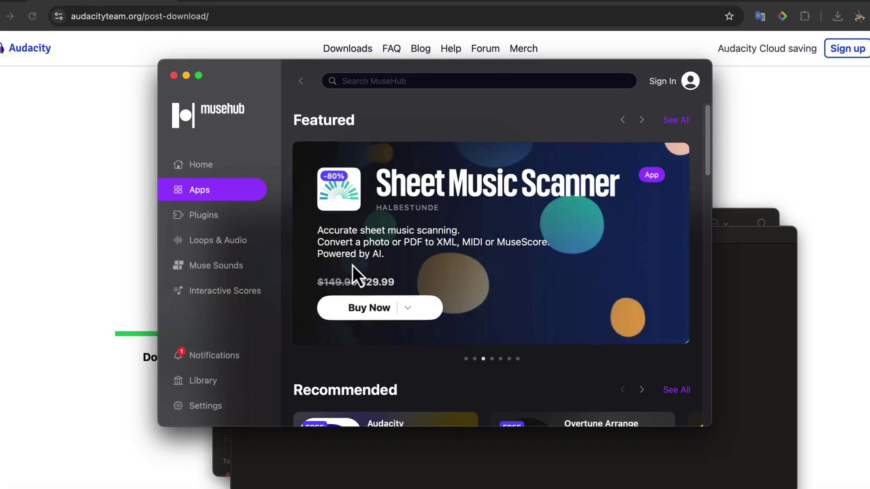
scroll(352, 265, down, 5)
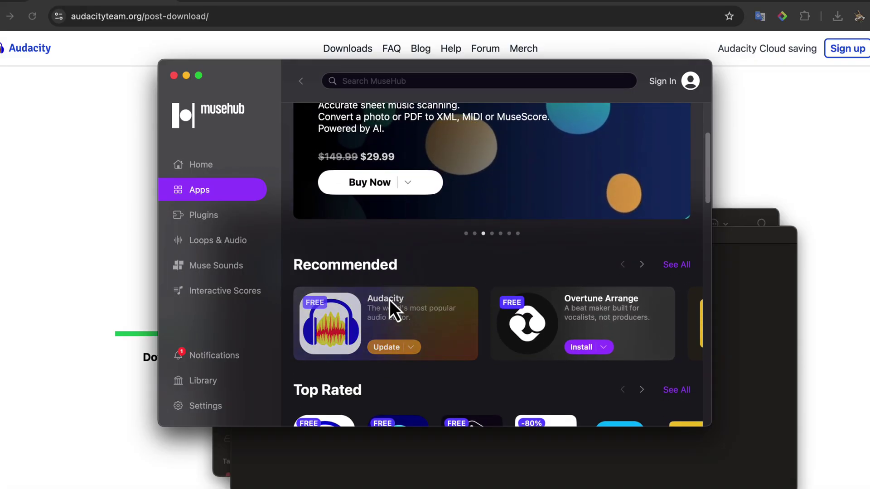
click(390, 300)
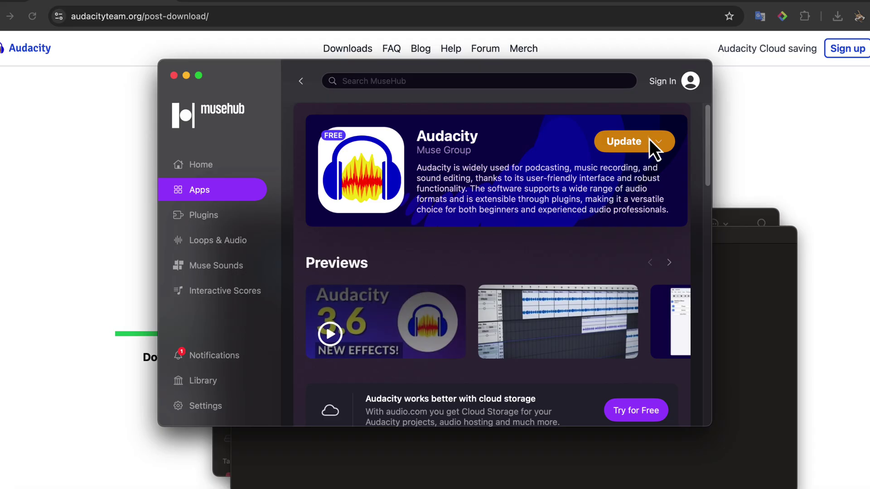
click(664, 145)
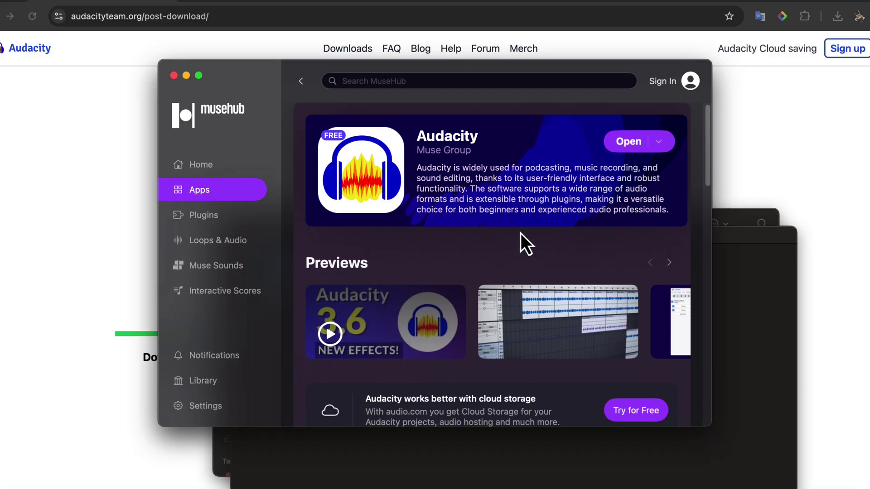
click(626, 145)
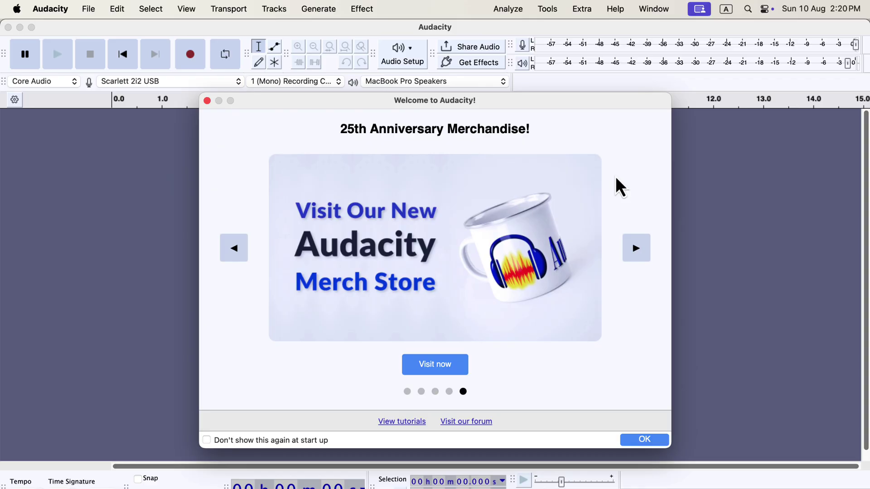
- Page through all the Welcome to Audacity! slides, then close the dialog
click(638, 248)
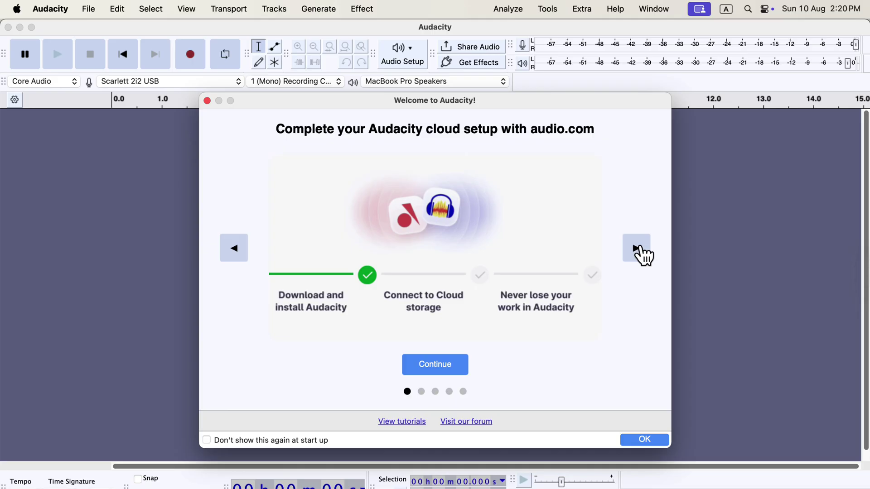
click(638, 248)
click(639, 250)
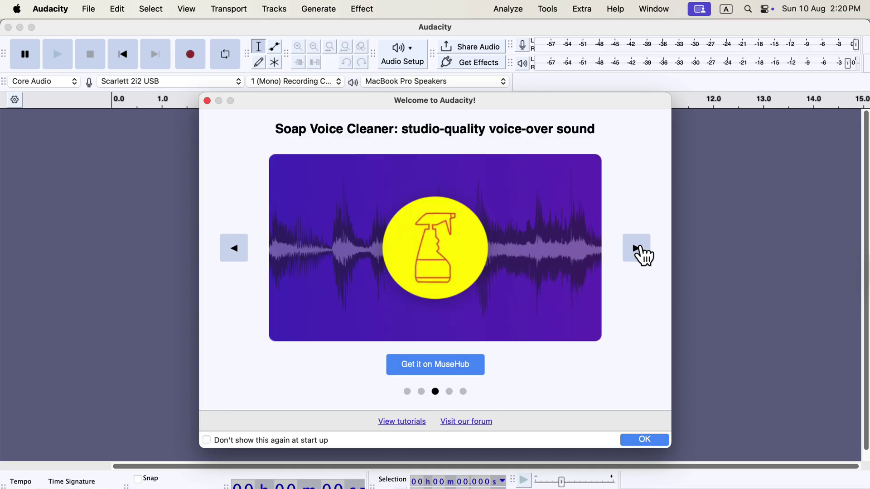
click(639, 250)
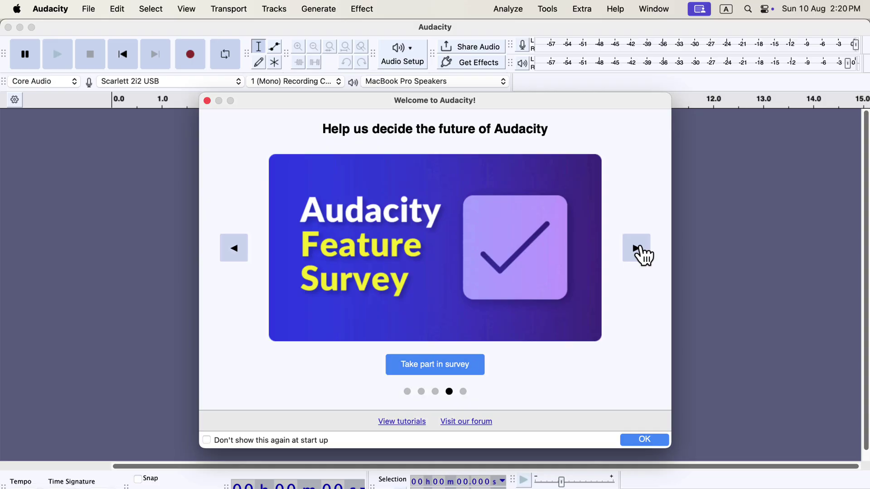
click(639, 250)
click(641, 254)
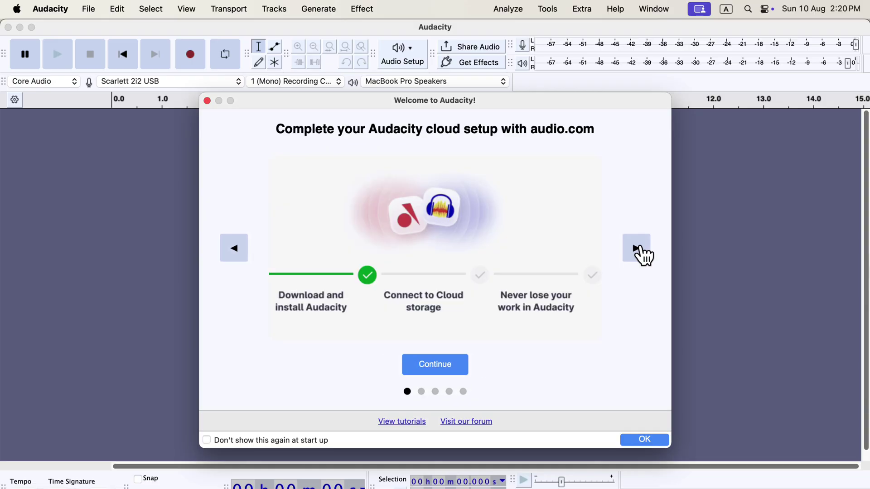
click(207, 101)
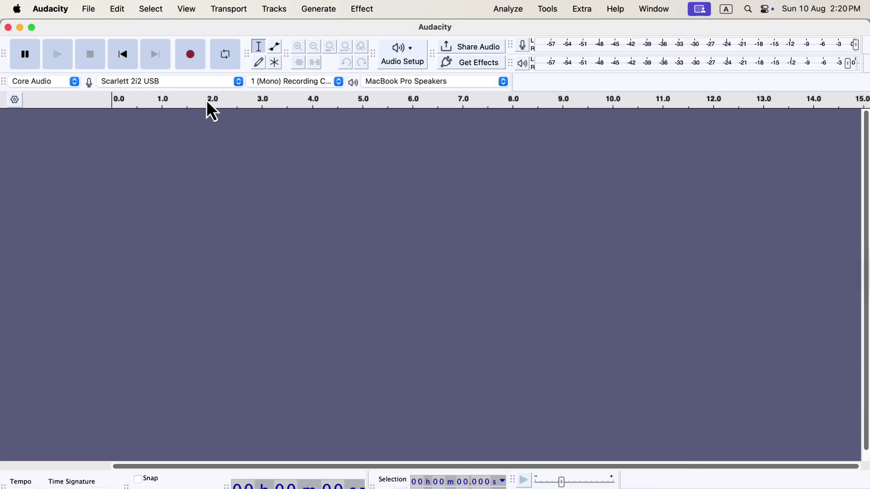
- Confirm in About Audacity that the version is 3.7.5, then switch over to the Chrome window
click(56, 11)
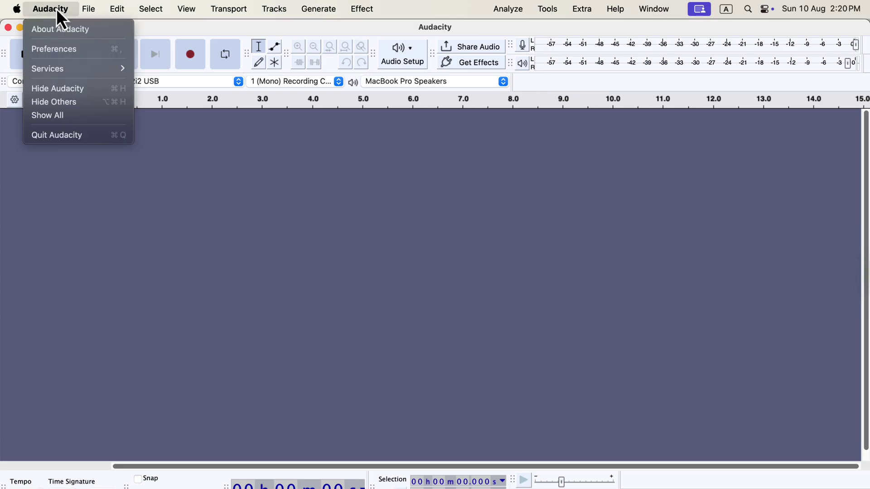
click(102, 30)
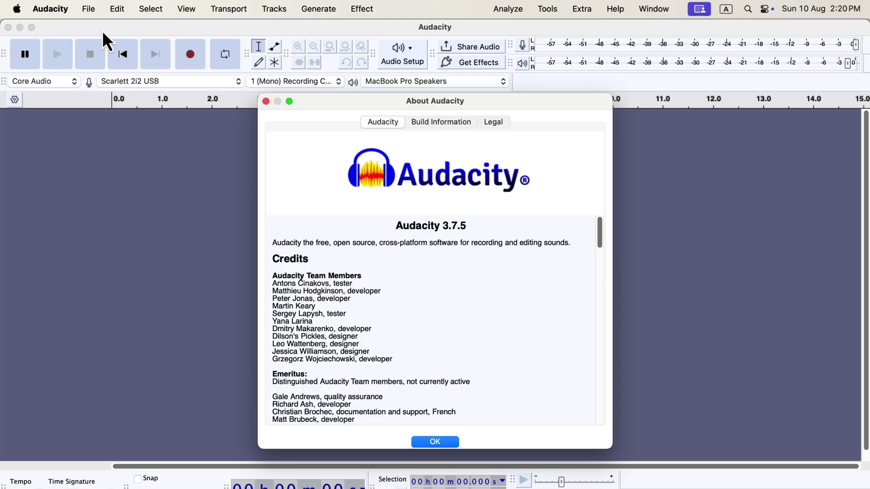
key(ctrl+Right)
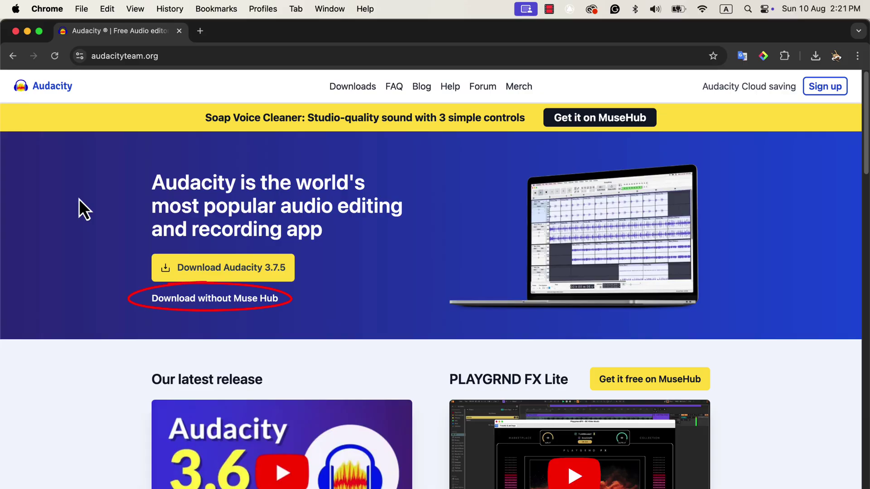
- Save the standalone Audacity 3.7.5 macOS installer, without Muse Hub, to Downloads
click(182, 300)
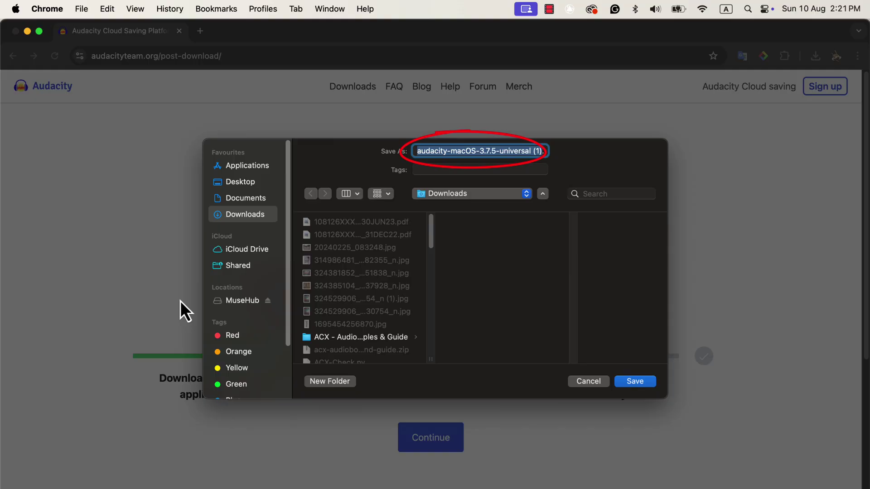
click(633, 383)
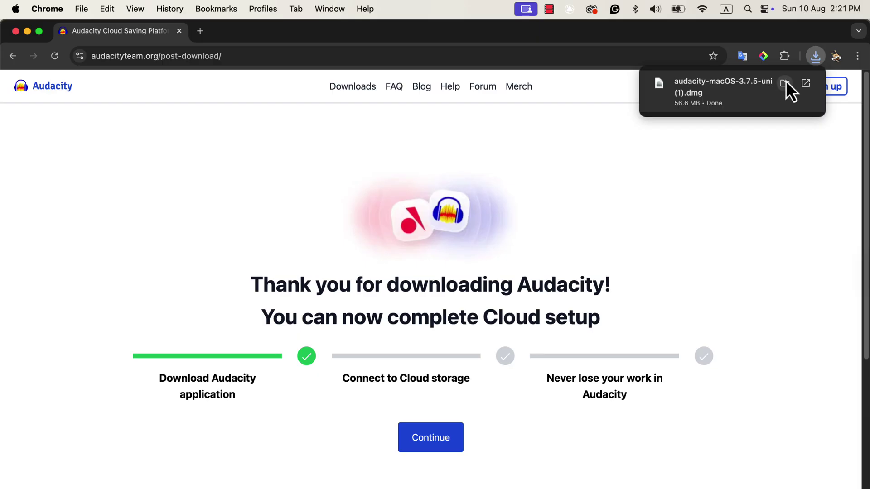
- Show audacity-macOS-3.7.5-universal (1).dmg in Finder and mount it
click(785, 83)
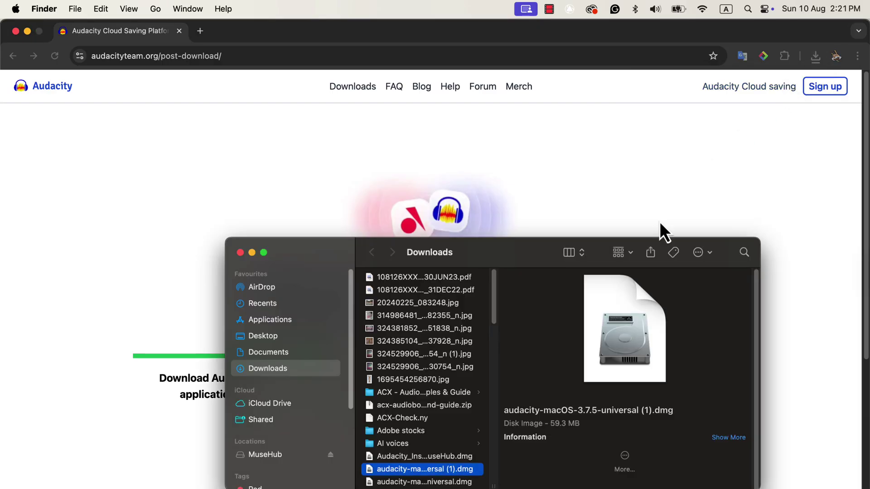
double_click(411, 472)
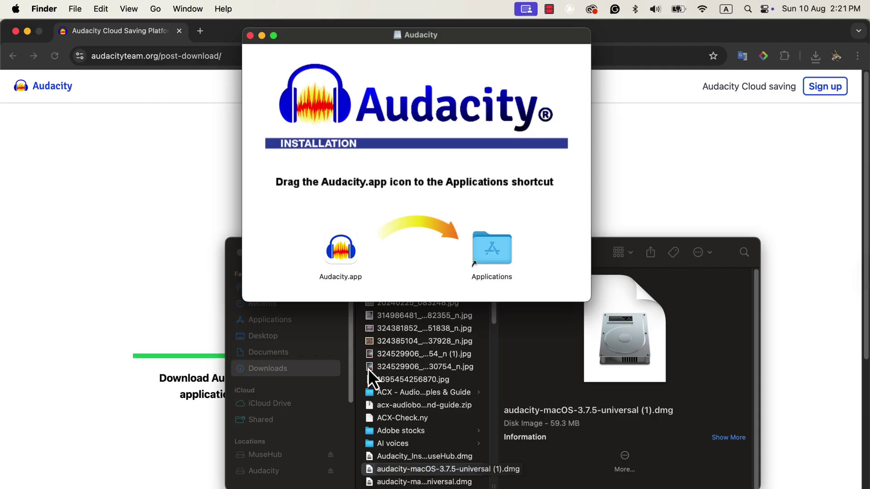
- Copy Audacity.app into Applications, replacing the older copy already there
drag(337, 255, 500, 257)
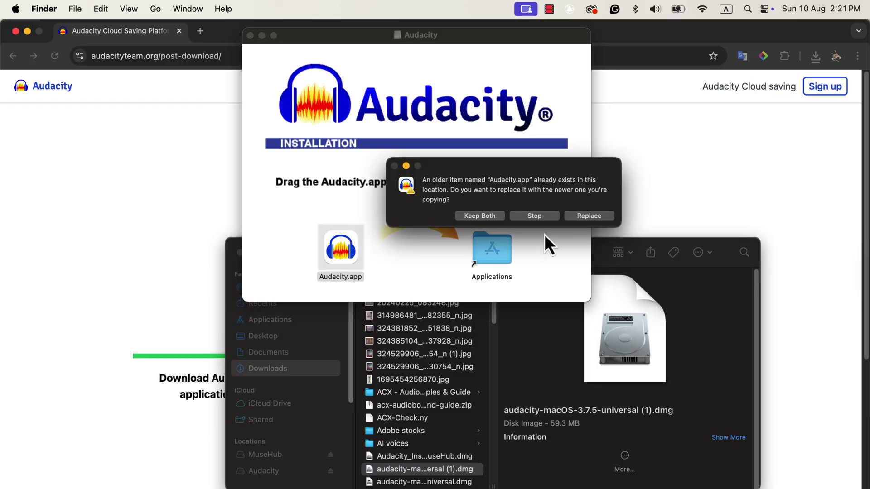
click(578, 217)
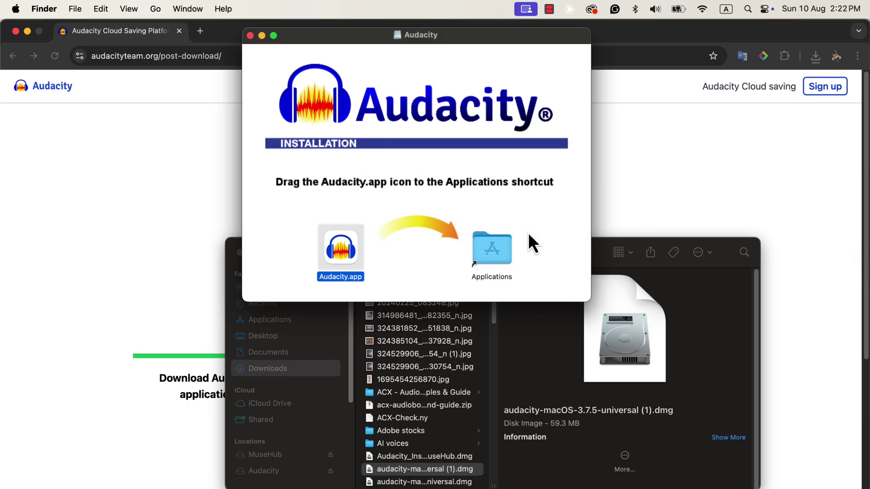
- Search Spotlight for 'audaci' and launch Audacity.app rather than Audacity 3.app
key(super+space)
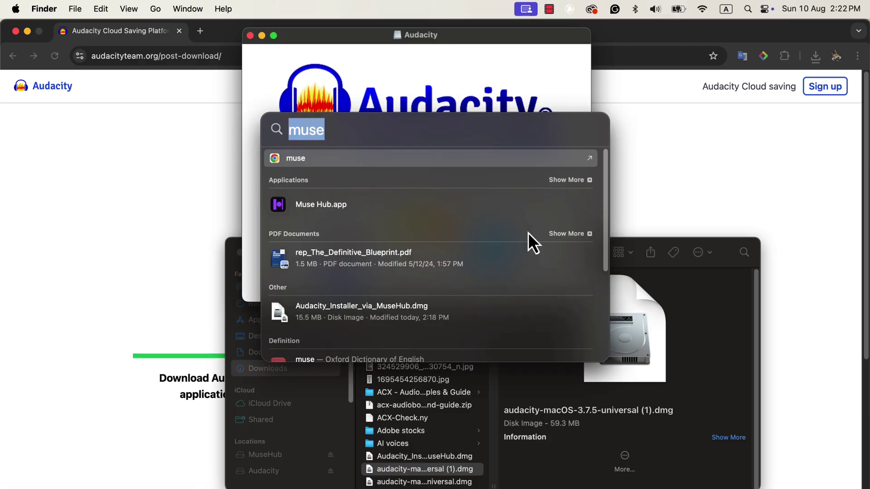
text(audacity 3.app)
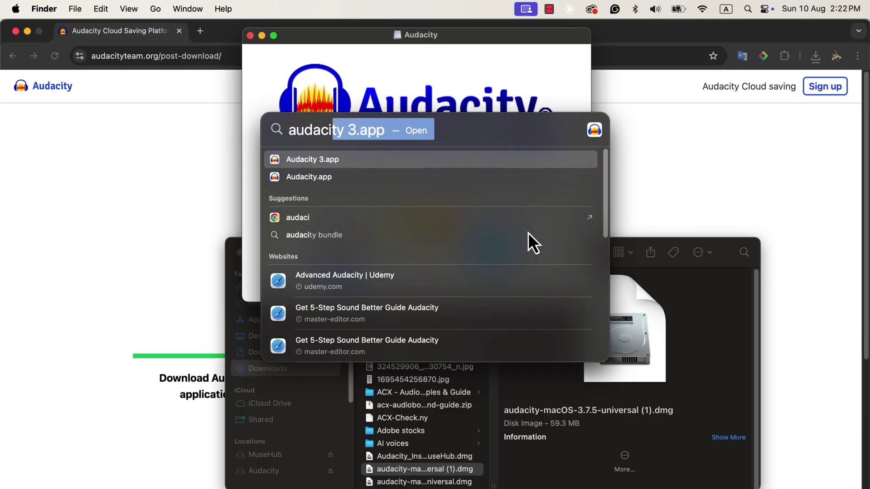
key(Down)
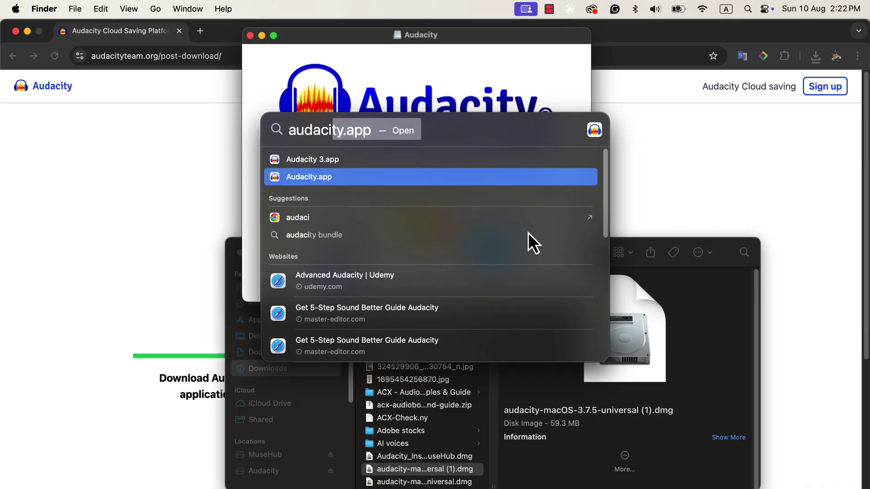
key(Return)
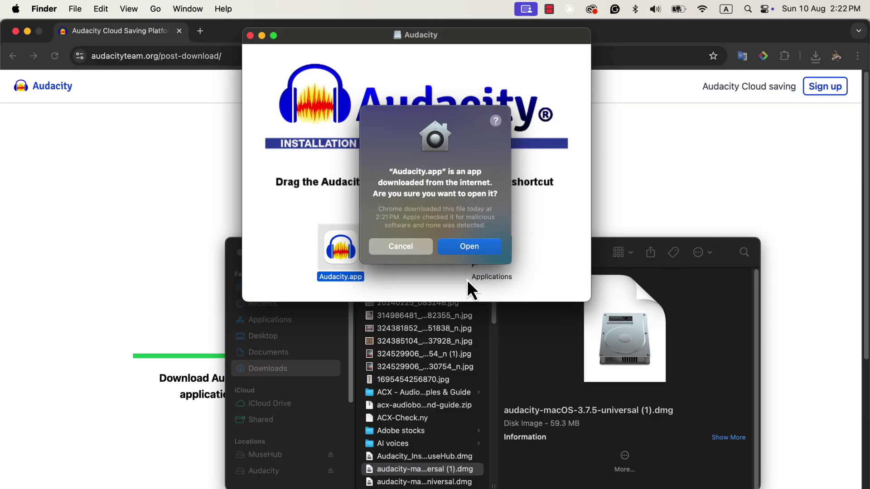
- Approve opening the internet-downloaded Audacity app so it launches
click(461, 251)
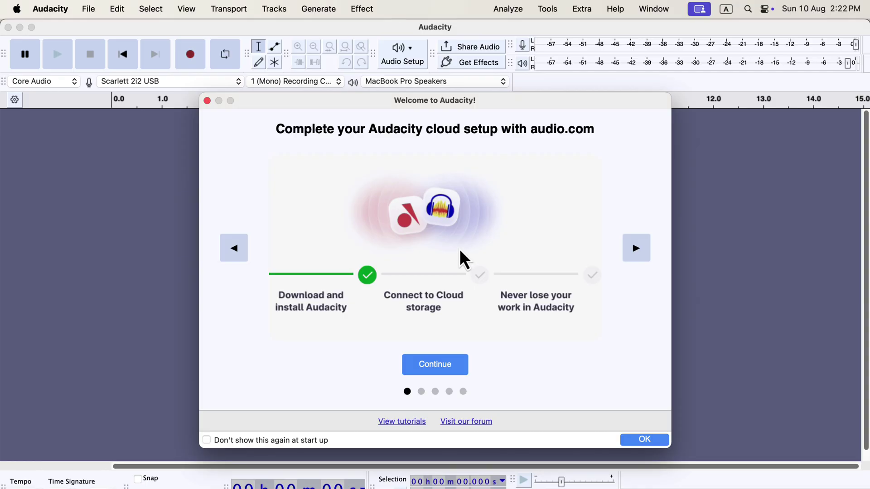
- Decline creating a cloud account and close the Welcome to Audacity! dialog
click(441, 366)
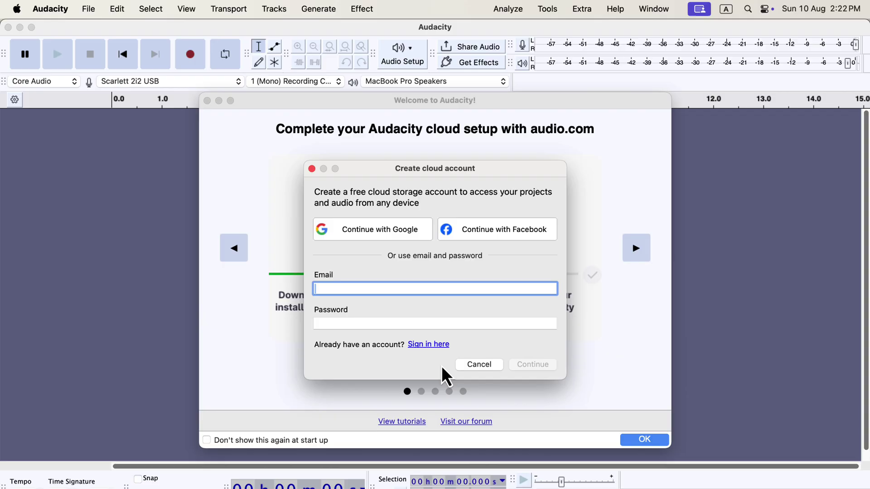
click(464, 365)
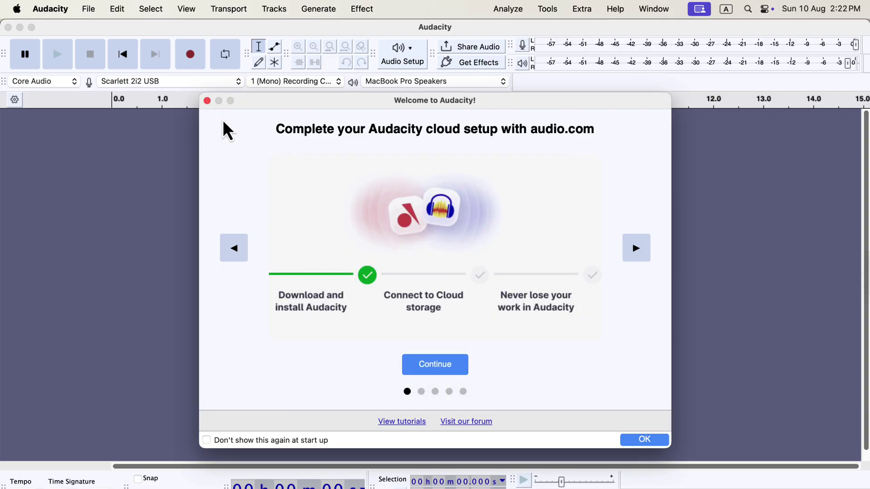
click(207, 102)
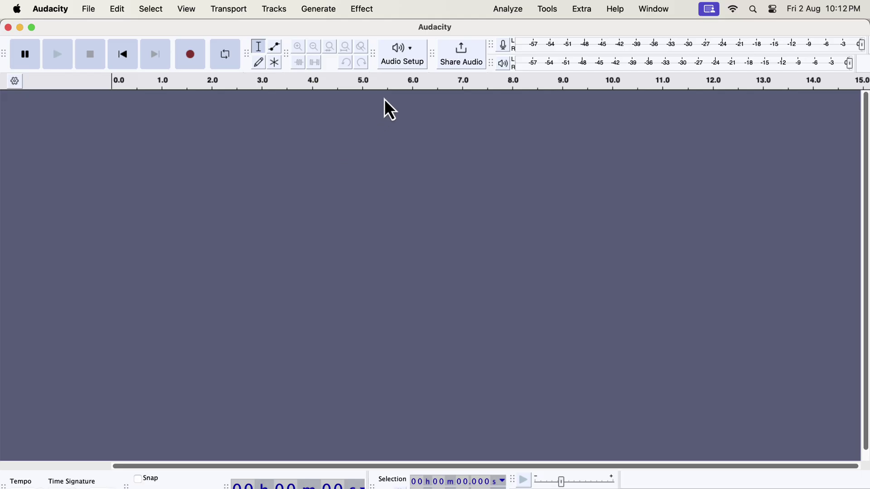
- Rescan audio devices via Audio Setup, then view the Recording Device choices
click(412, 68)
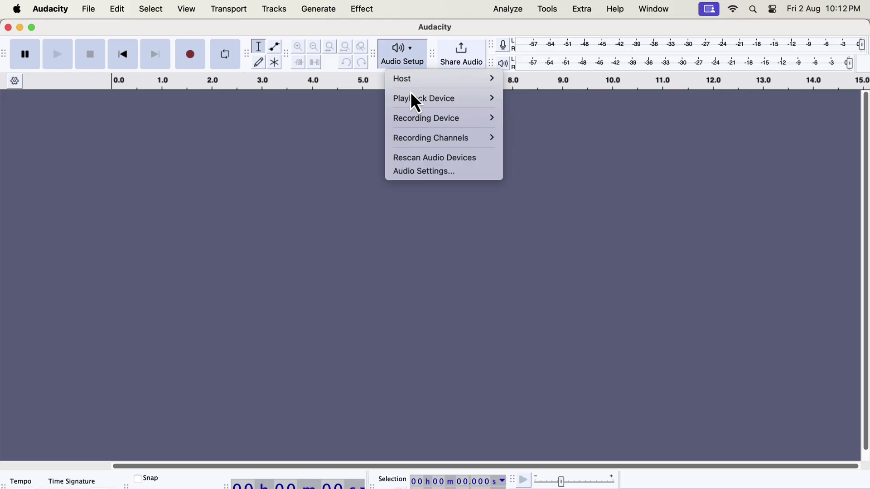
mouse_move(412, 116)
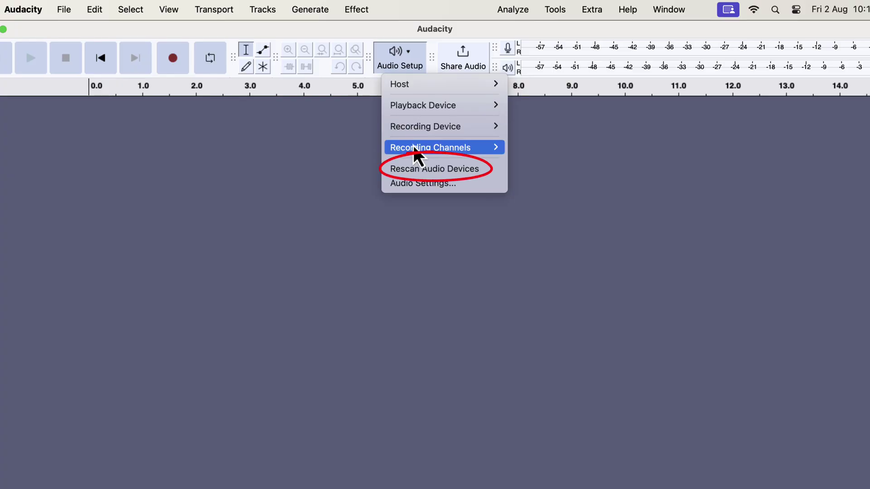
click(415, 170)
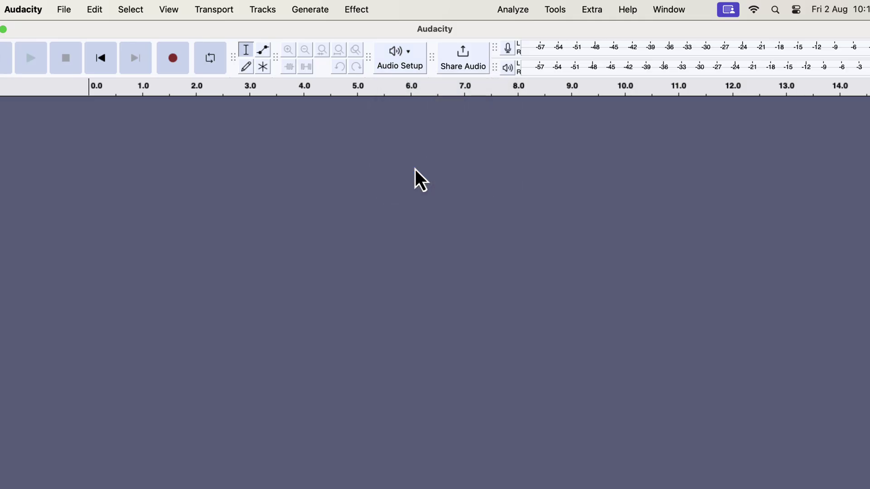
click(402, 64)
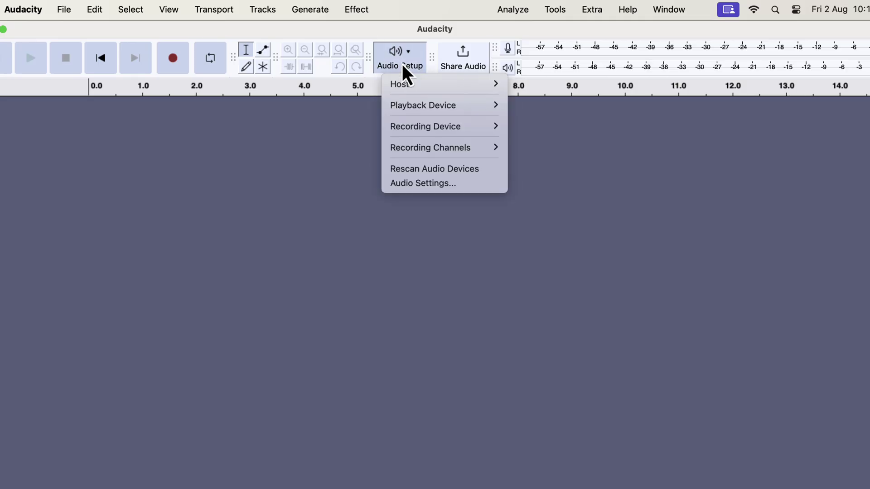
mouse_move(417, 126)
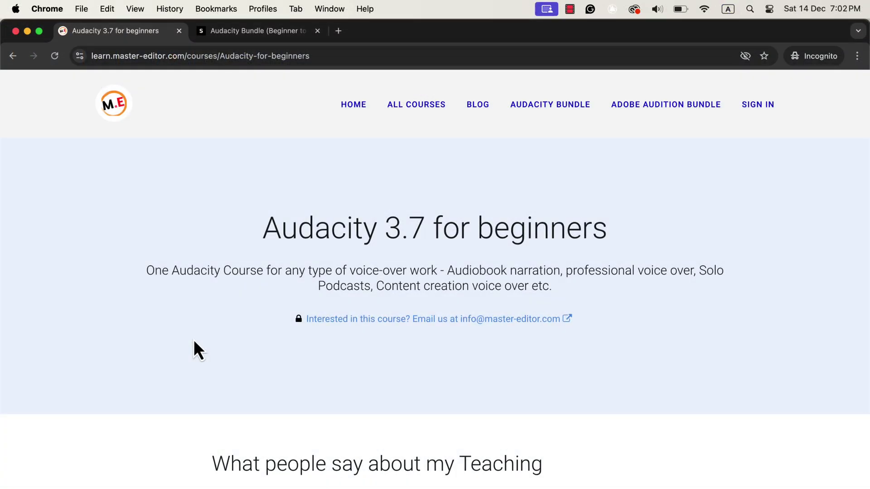
- Browse the course page's testimonials and curriculum, then switch to the Audacity Bundle tab
scroll(194, 343, down, 6)
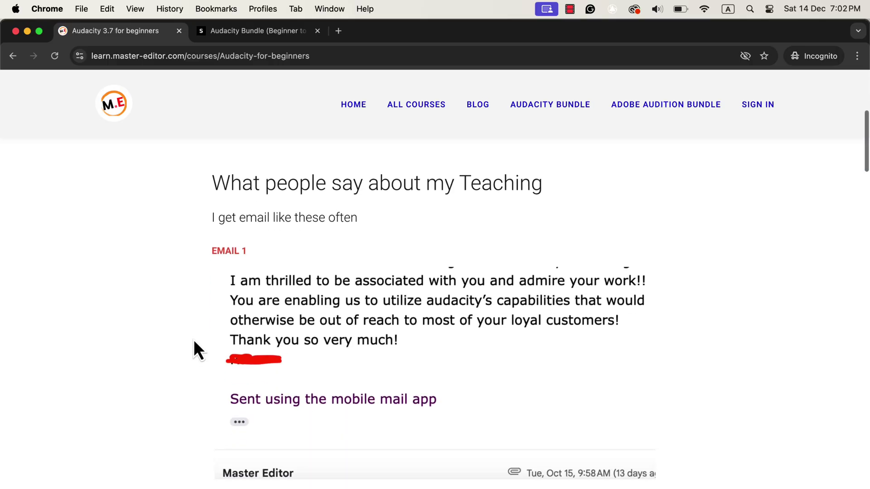
scroll(194, 342, down, 20)
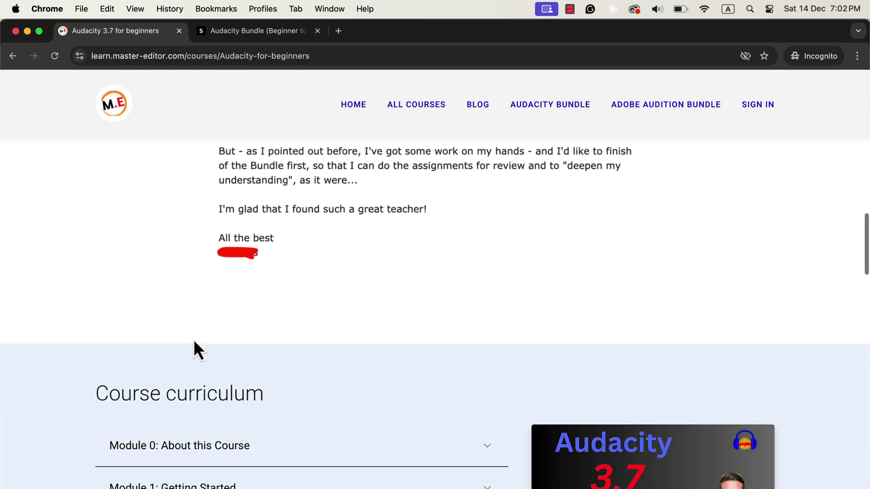
scroll(194, 342, down, 5)
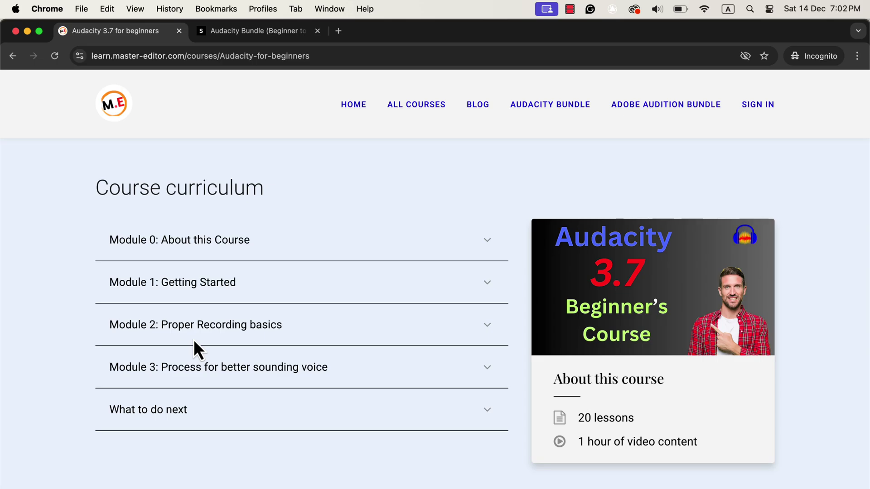
scroll(195, 343, down, 6)
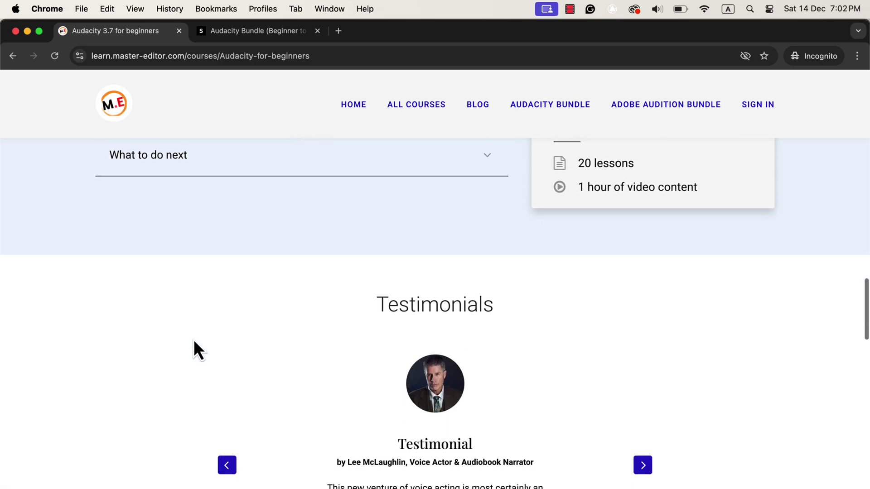
scroll(195, 343, down, 15)
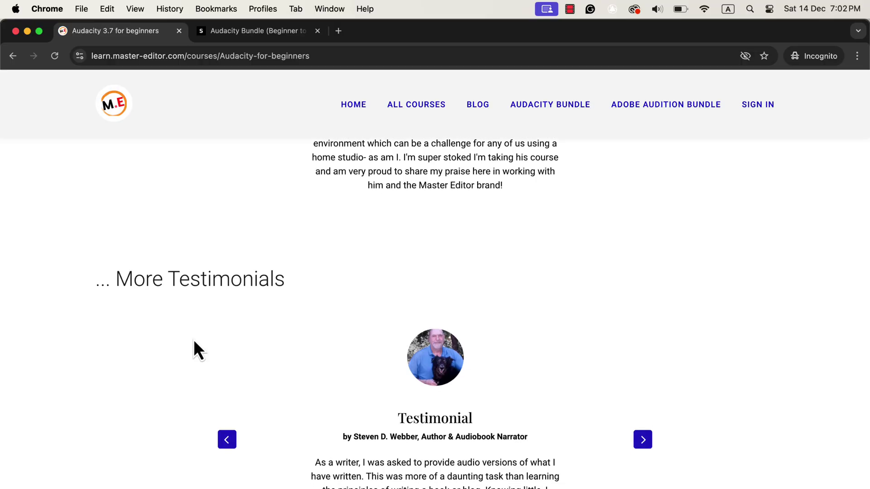
click(290, 30)
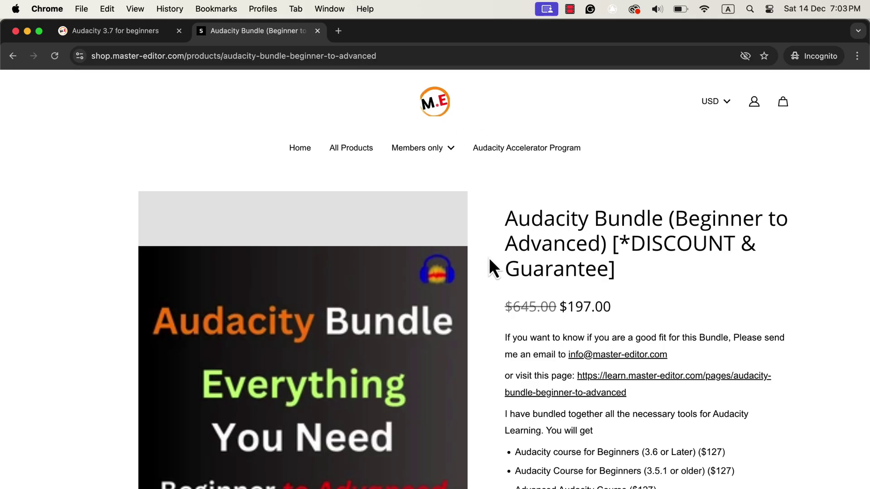
- Highlight the $645 separate-purchase total, then return to the $197 bundle price
scroll(489, 259, down, 3)
scroll(490, 260, down, 4)
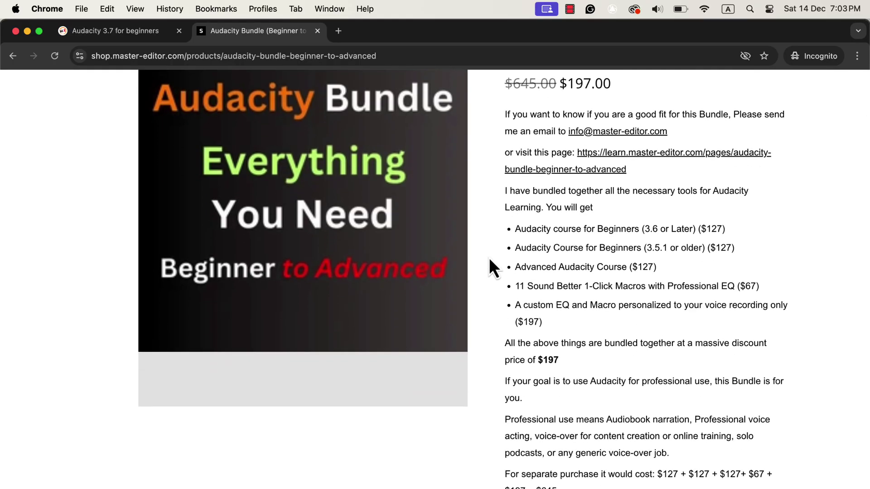
scroll(490, 259, down, 7)
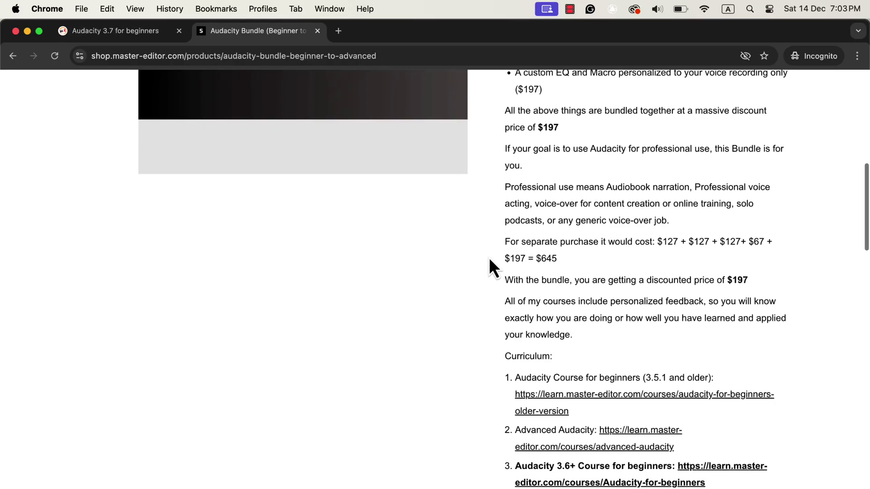
drag(535, 257, 567, 260)
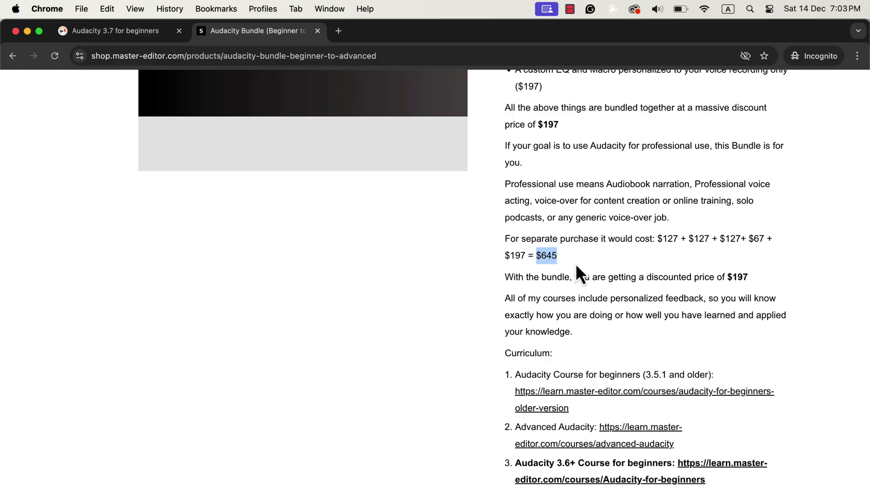
scroll(576, 263, up, 10)
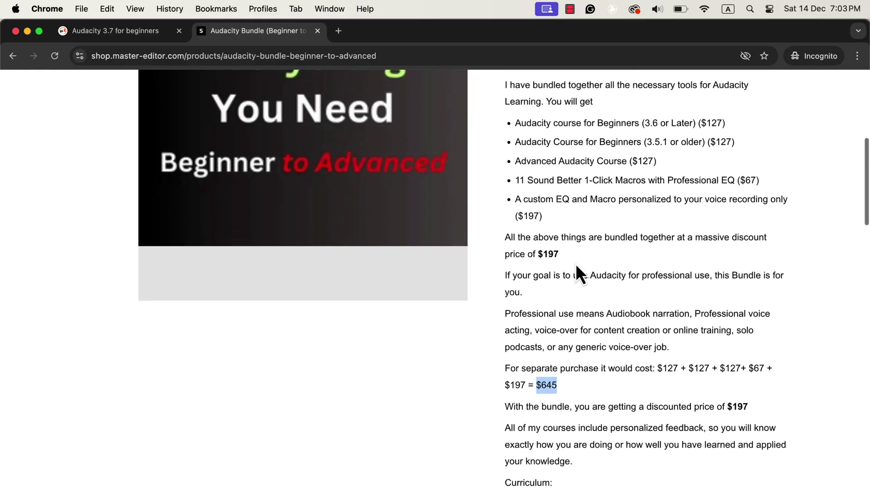